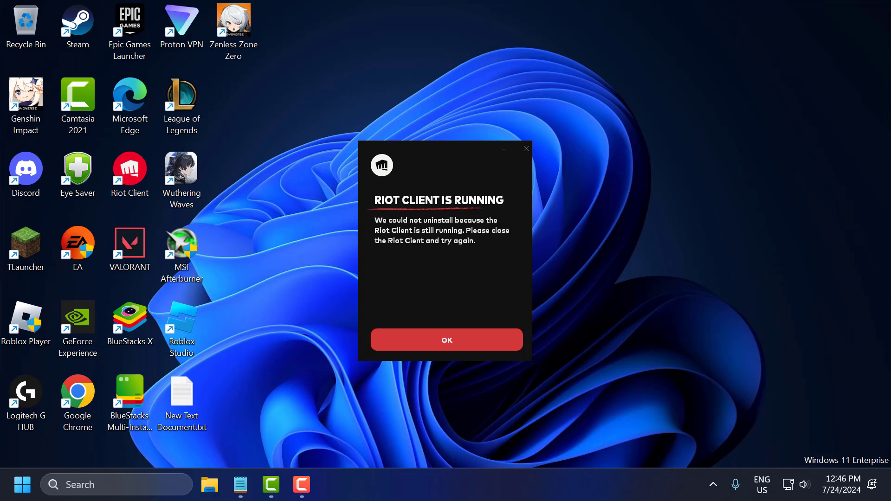
Step: Dismiss the Riot Client warning and open Local Disk (C:) in File Explorer
click(447, 340)
click(208, 483)
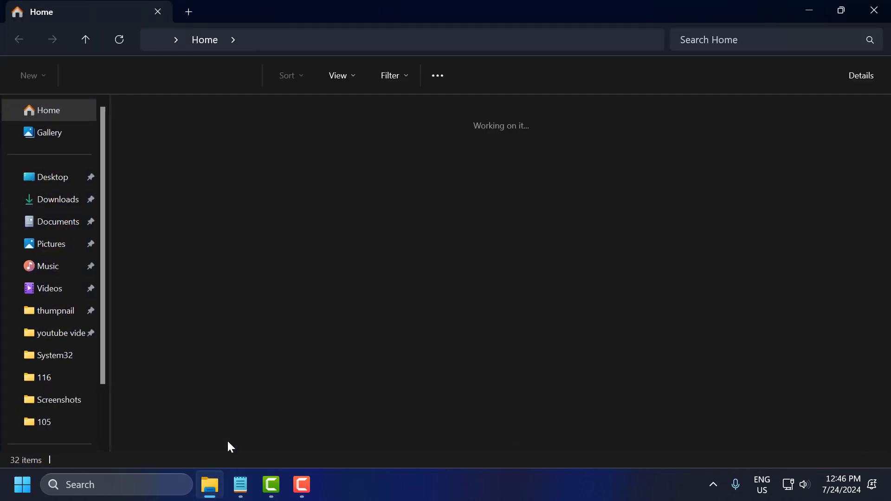
scroll(59, 349, down, 3)
click(60, 371)
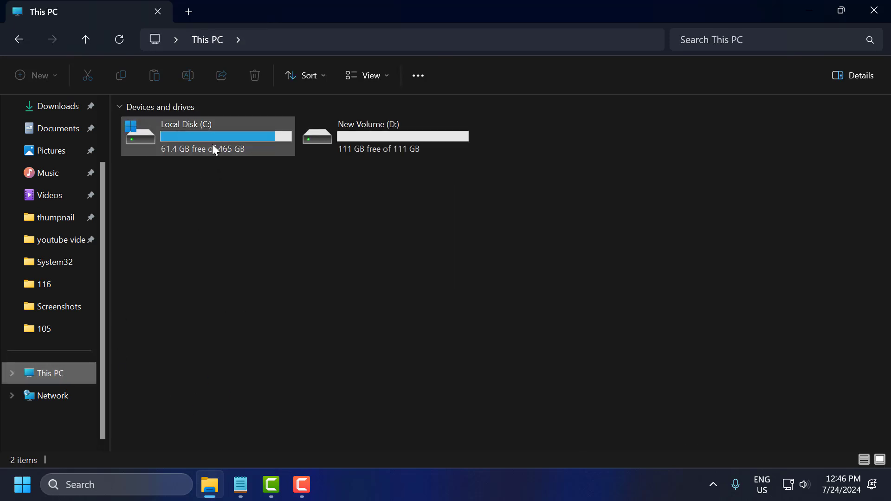
double_click(212, 144)
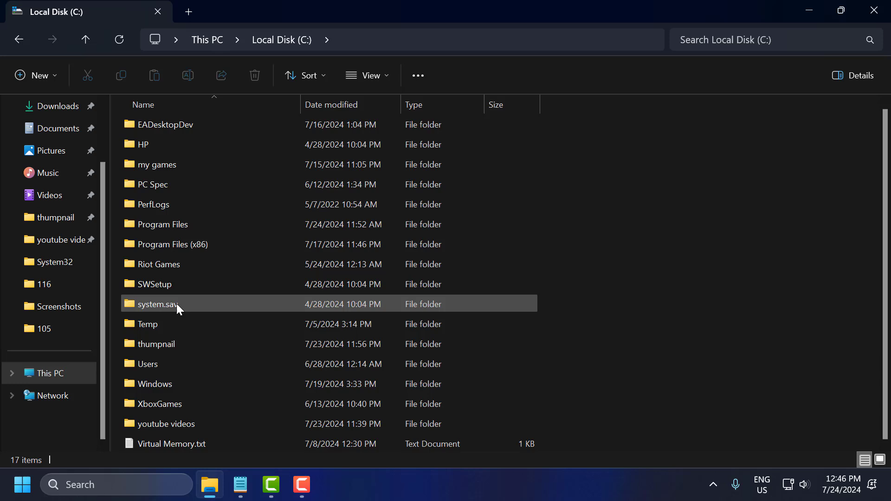
Step: Open the Users folder, then your personal profile folder
double_click(162, 366)
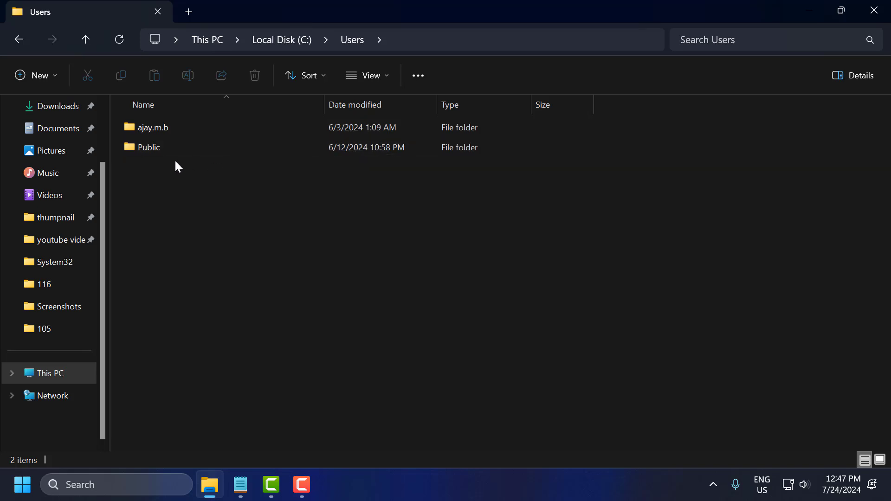
click(22, 485)
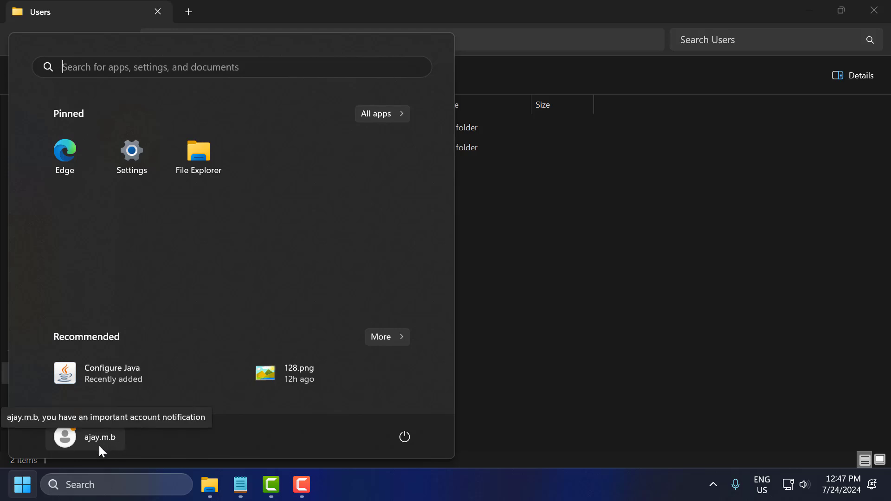
click(21, 484)
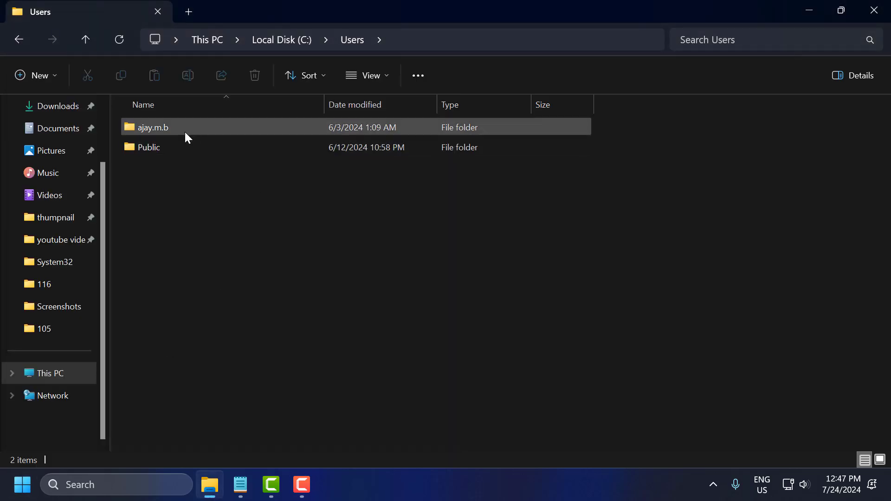
double_click(185, 127)
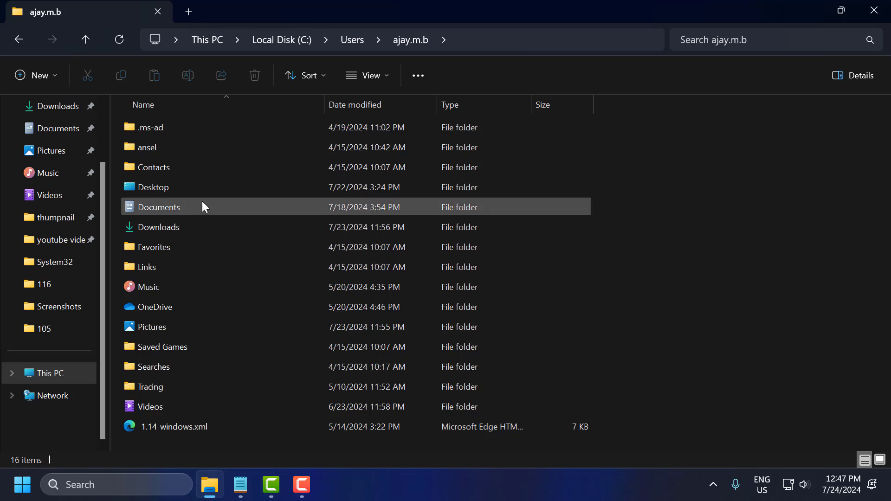
Step: Turn on Hidden items, then open AppData and its Local folder
click(382, 75)
mouse_move(368, 332)
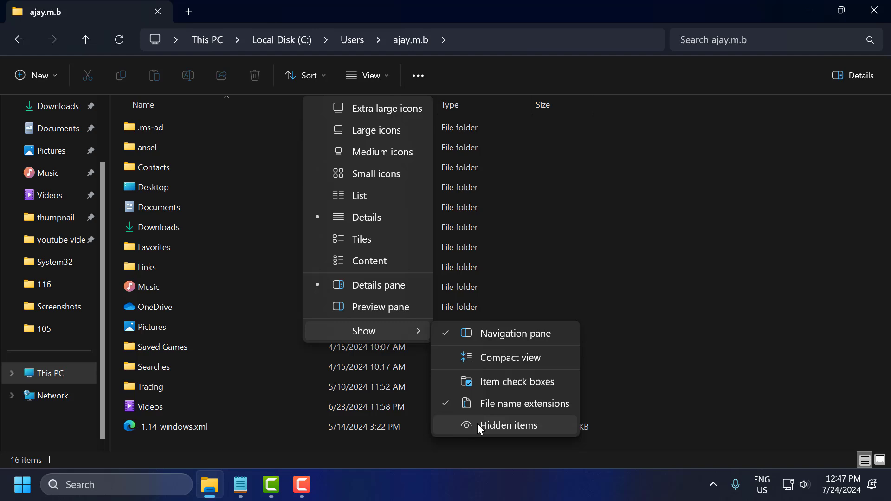
click(512, 425)
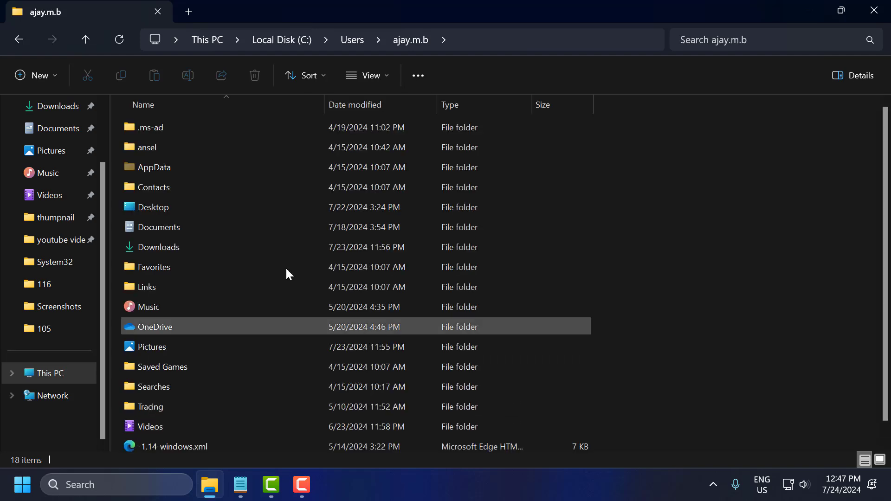
click(156, 168)
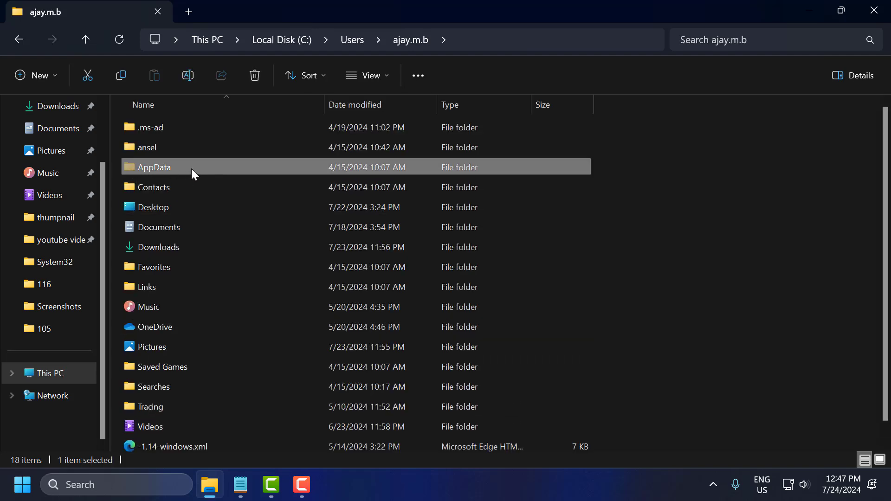
double_click(193, 169)
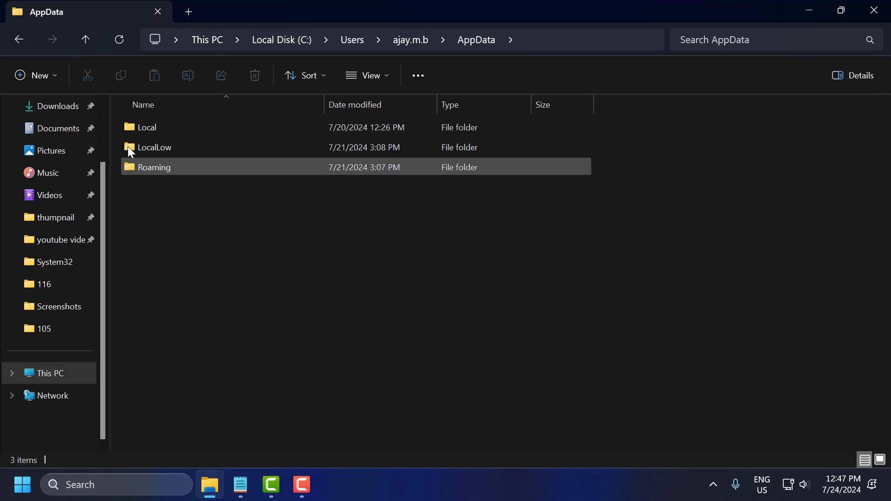
click(151, 131)
double_click(152, 132)
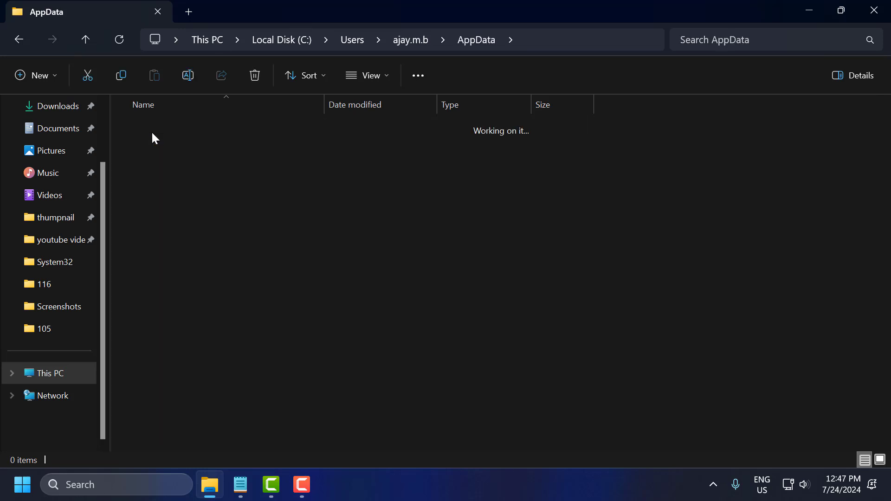
Step: Try deleting the Riot Games folder in AppData\Local
click(188, 284)
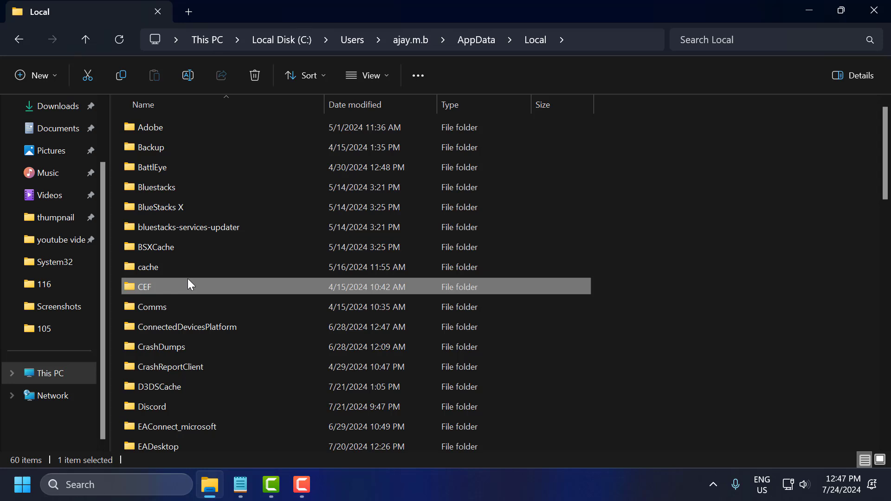
text(r)
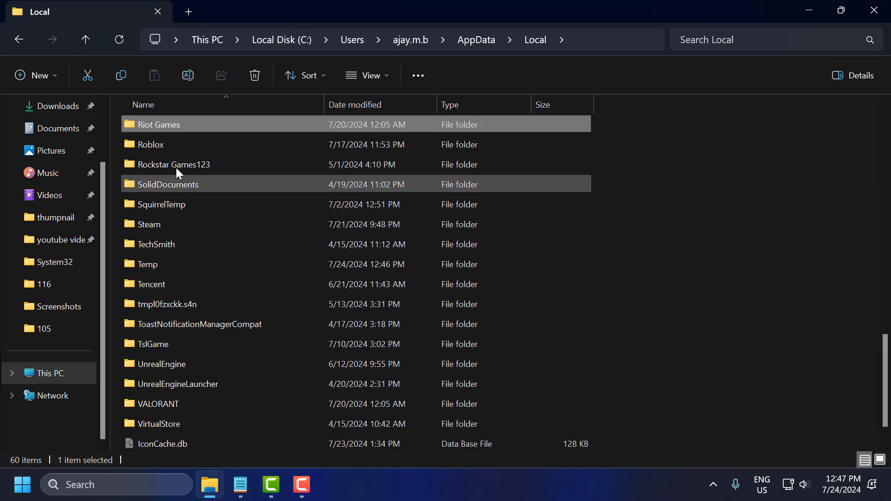
right_click(174, 127)
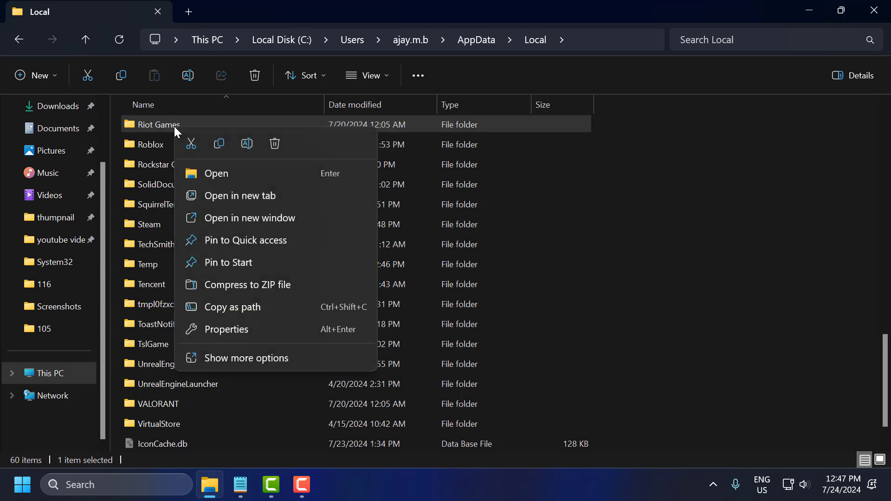
click(275, 143)
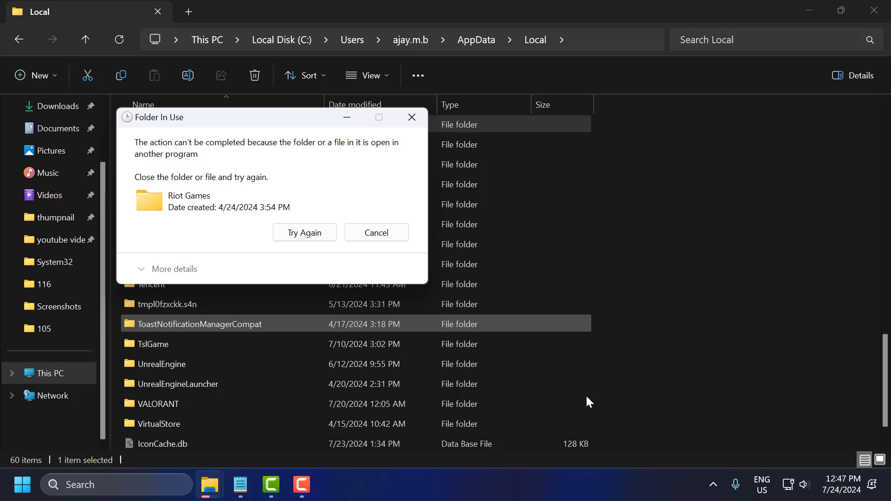
Step: Exit the Riot app from the hidden system tray icons
click(713, 485)
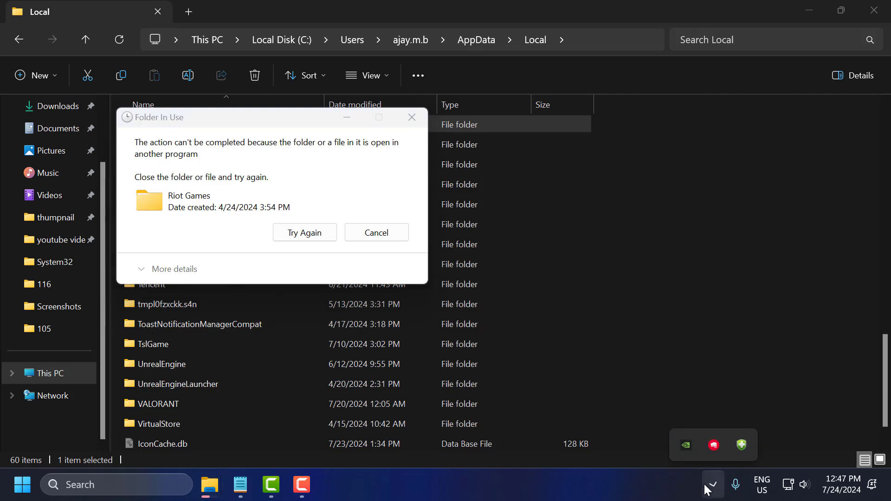
right_click(715, 442)
click(744, 434)
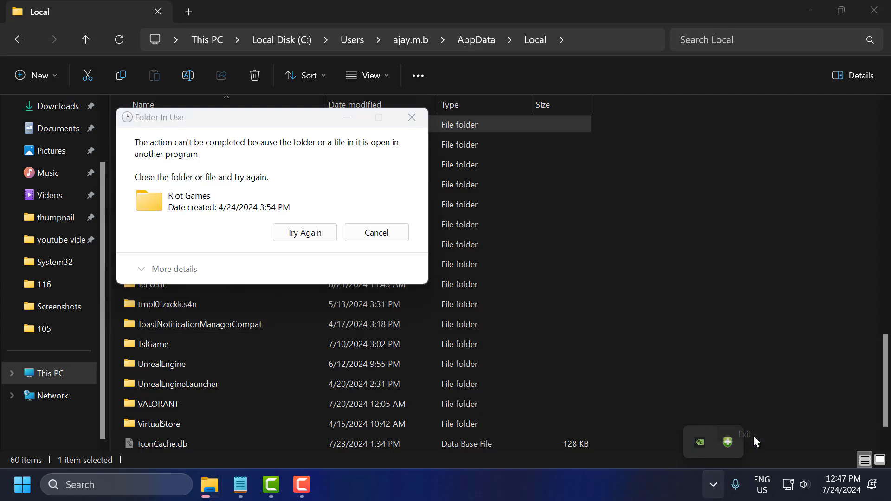
Step: Retry the Riot Games folder deletion, then close the Local folder window
click(281, 234)
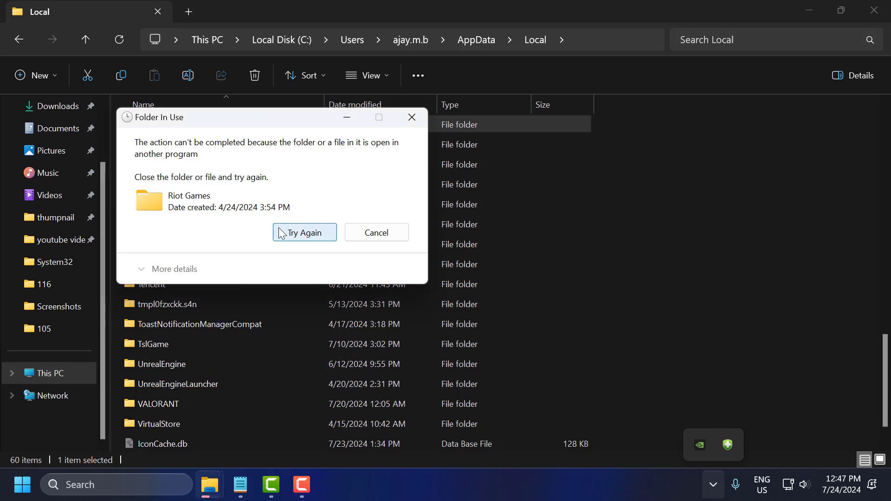
click(334, 238)
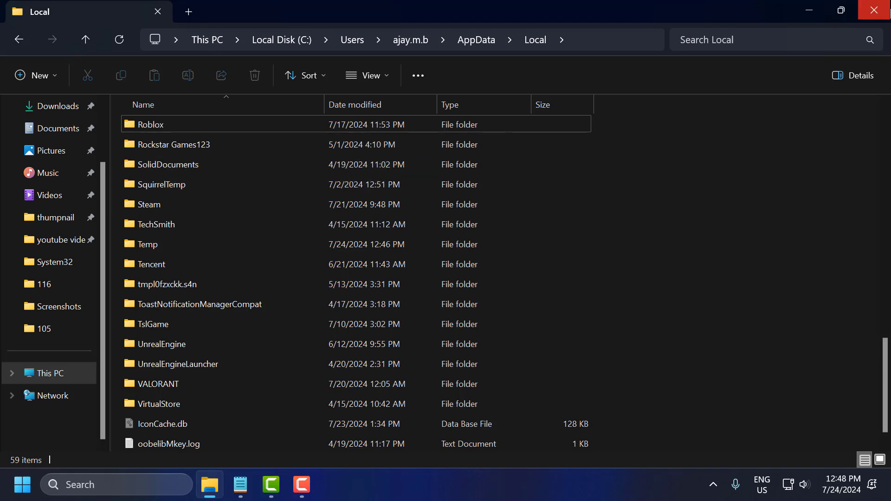
click(874, 10)
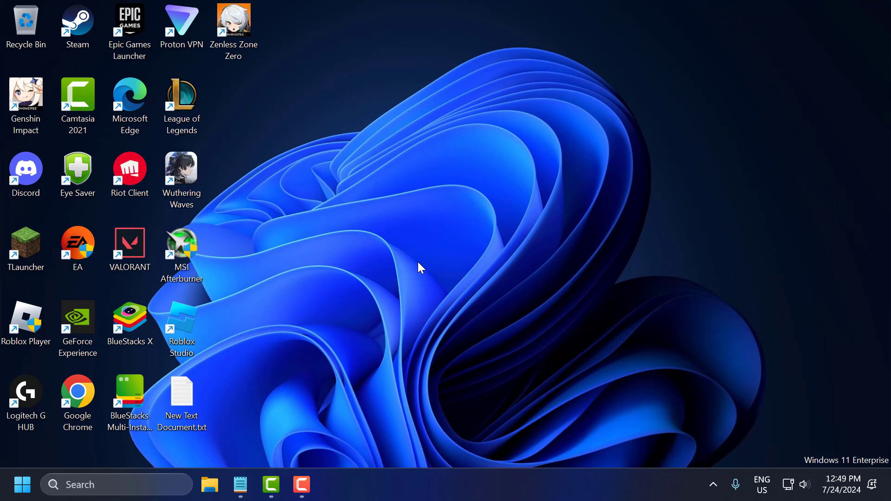
Step: Search for cmd and run Command Prompt as administrator
click(115, 484)
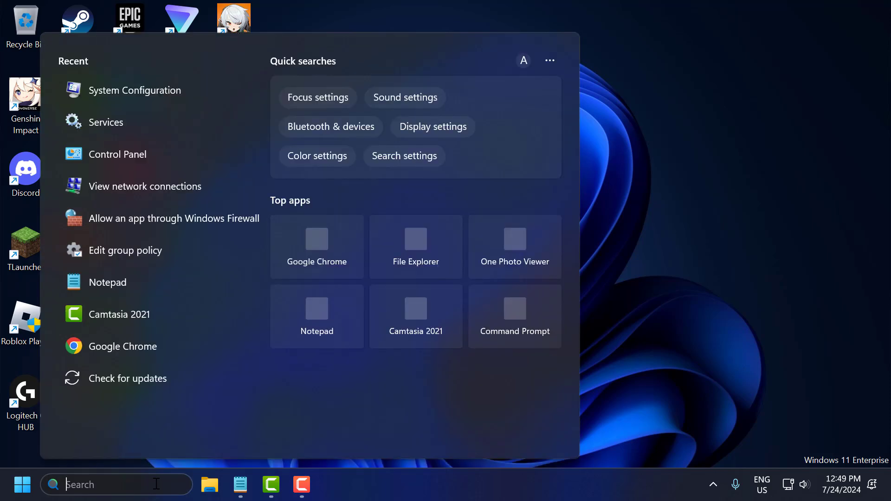
text(cmd)
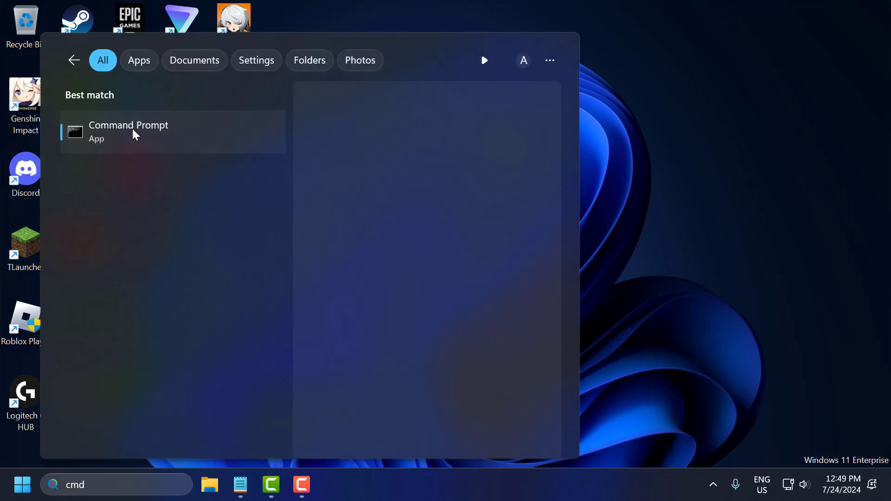
right_click(132, 130)
click(221, 147)
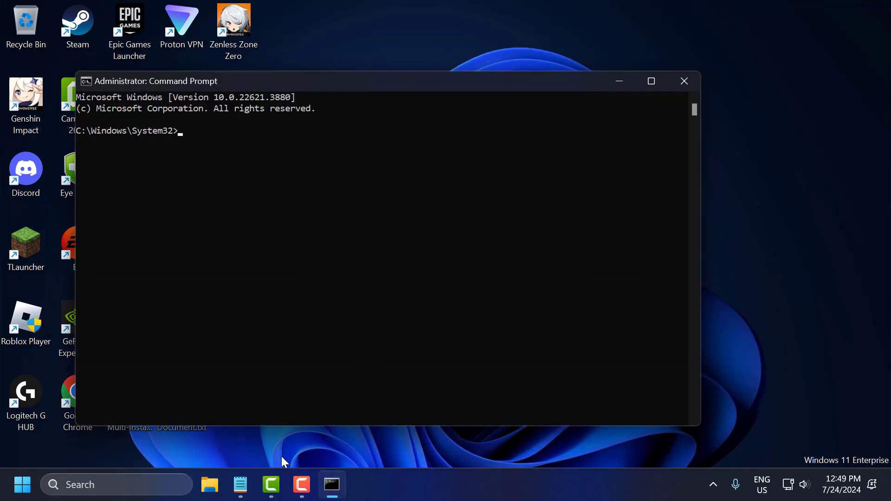
Step: Paste 'sc delete vgc' from Notepad, run it, and check the DeleteService SUCCESS result
click(242, 483)
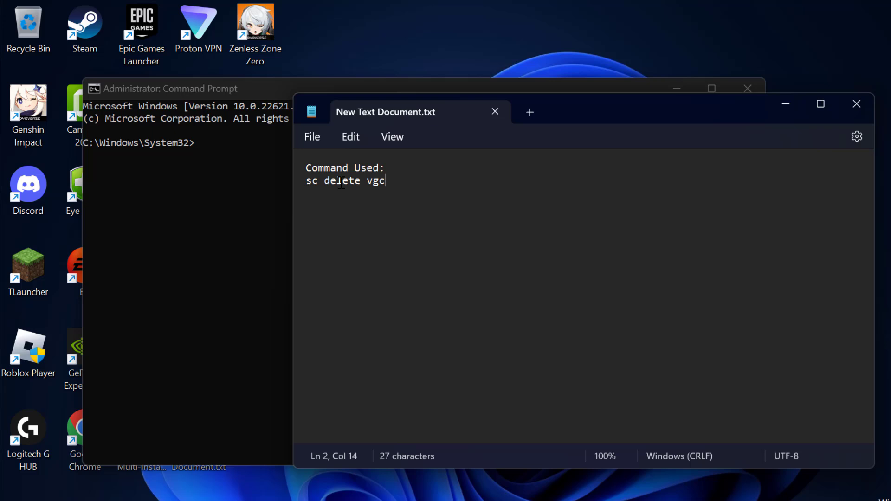
triple_click(382, 184)
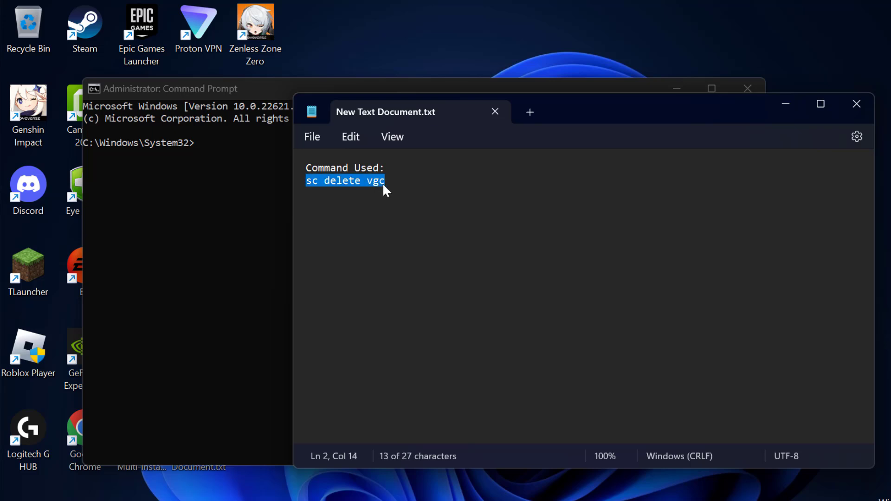
click(785, 104)
text(sc delete vgc)
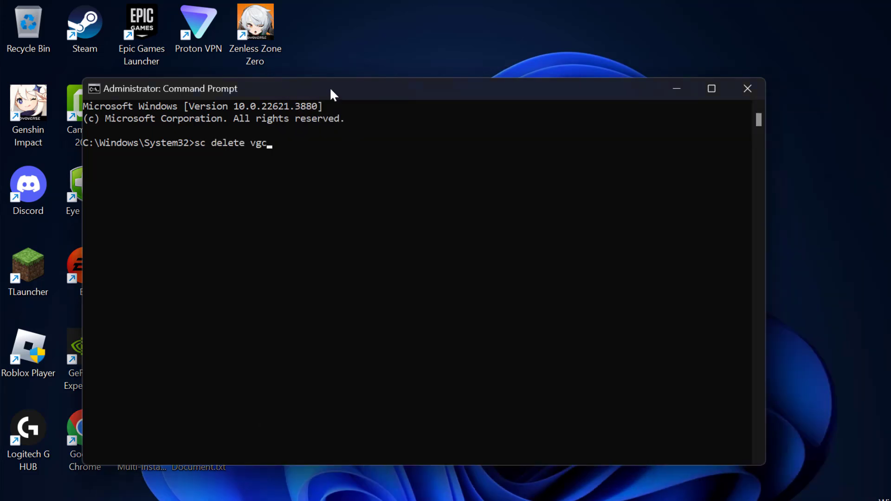
key(Return)
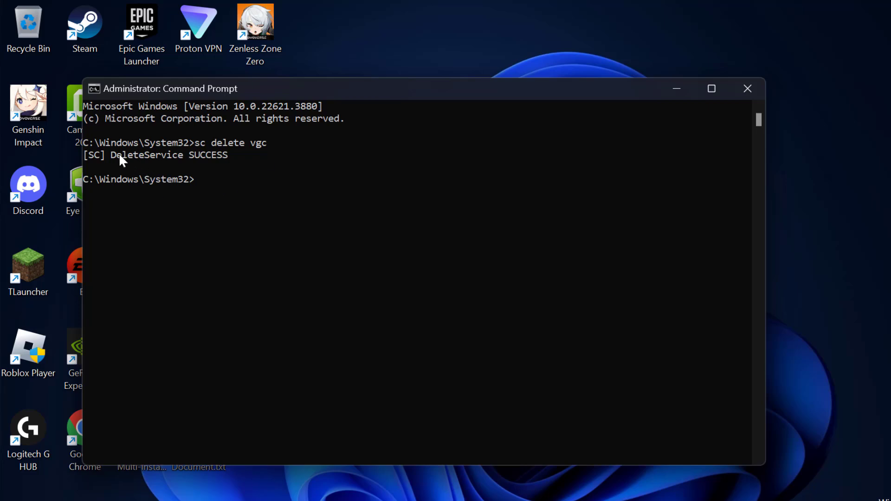
drag(113, 154, 224, 155)
Step: Close Command Prompt and exit the Riot Games app from the tray overflow
click(223, 155)
click(748, 88)
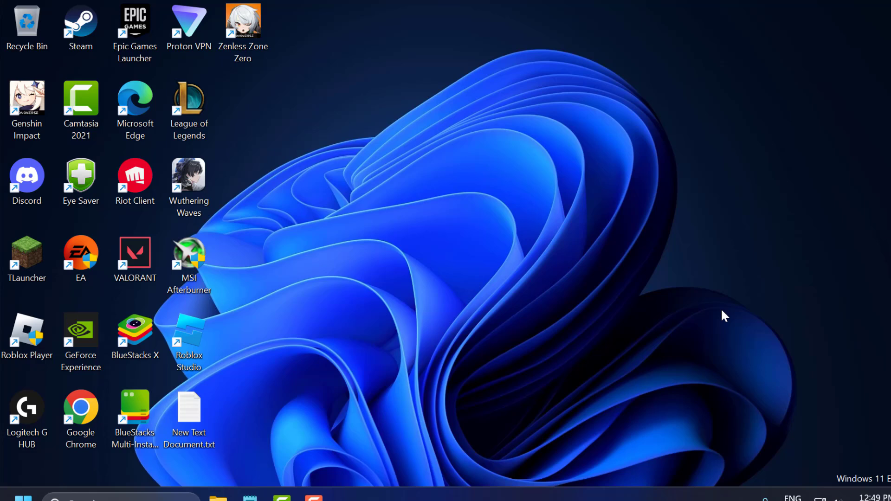
click(713, 485)
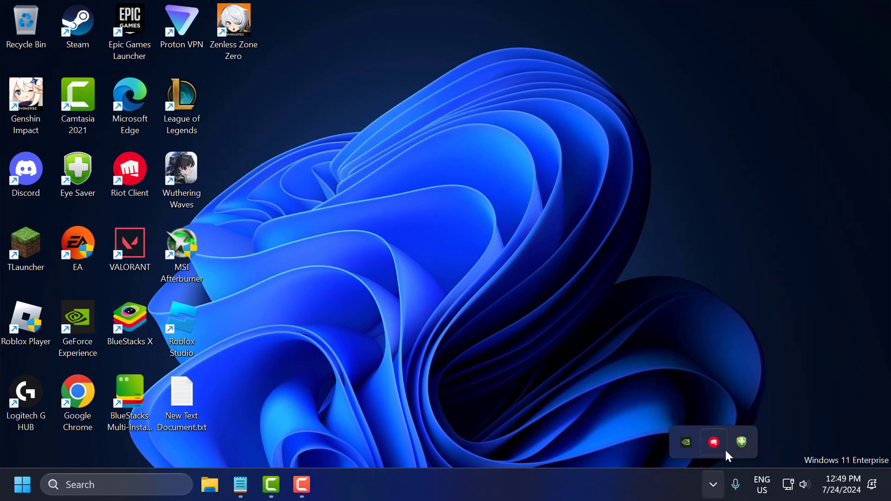
right_click(714, 444)
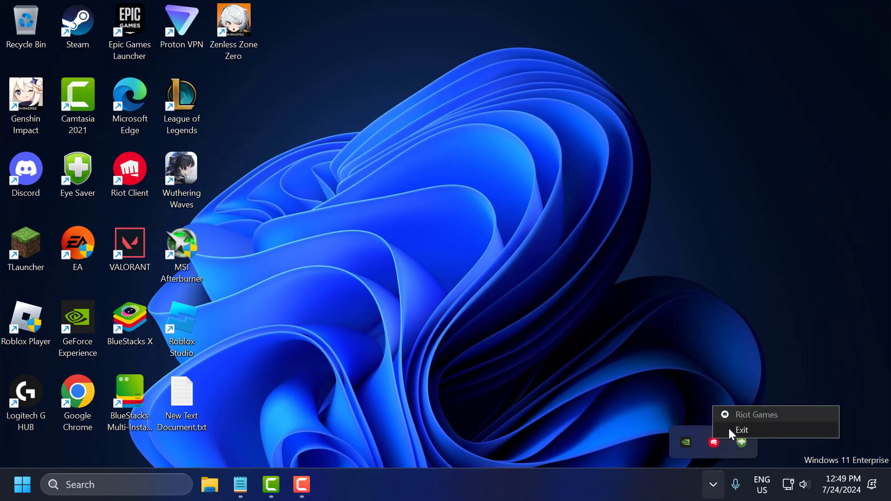
click(741, 430)
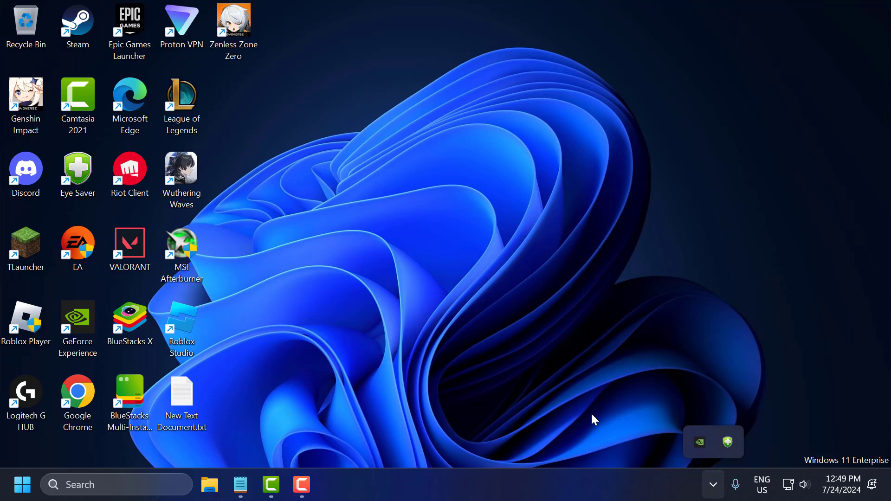